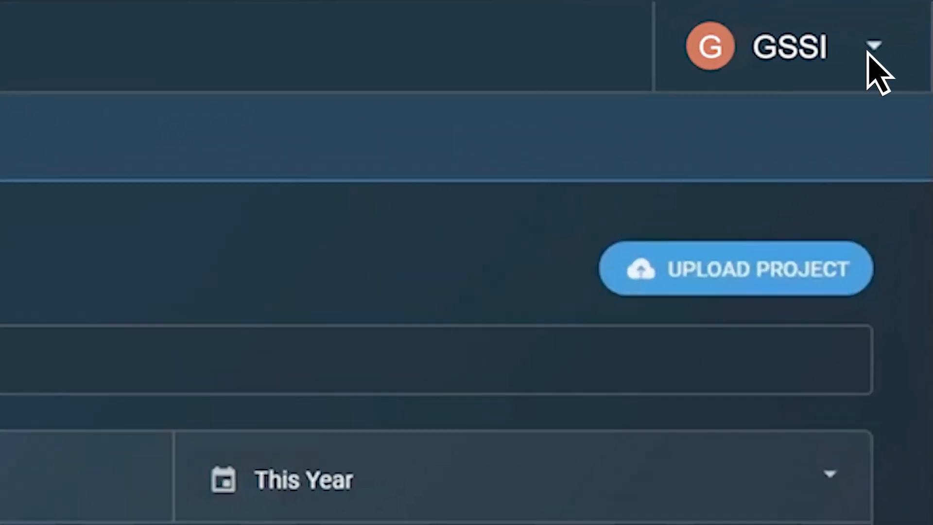
Review the Profile Settings page, then go to Report Header Templates from the account menu
click(914, 50)
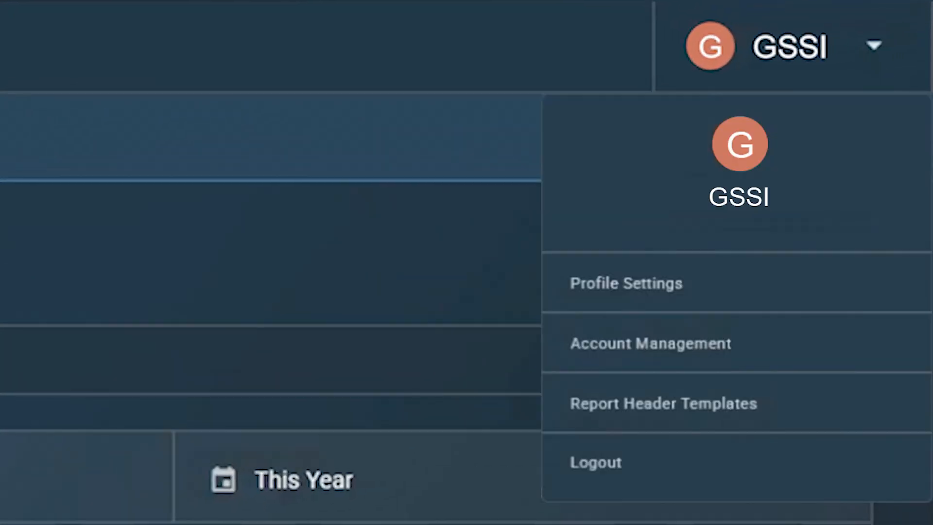
click(688, 281)
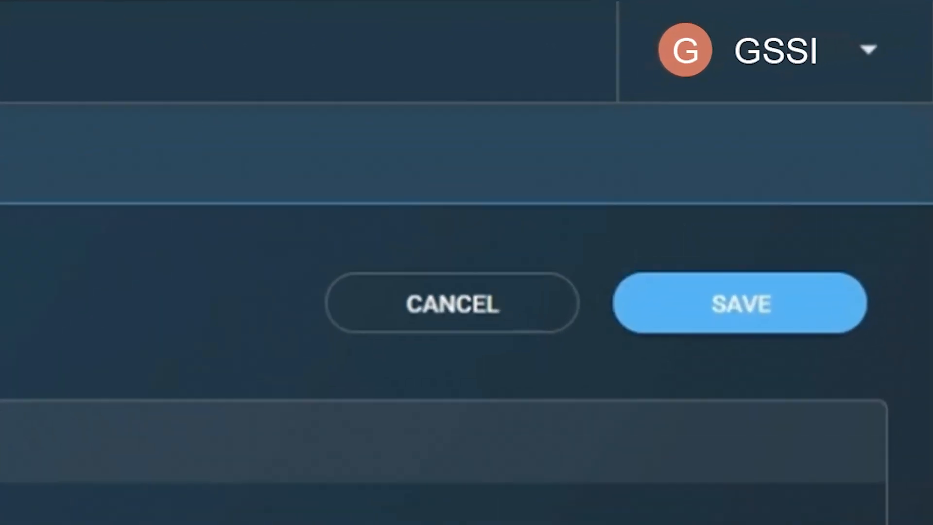
click(916, 50)
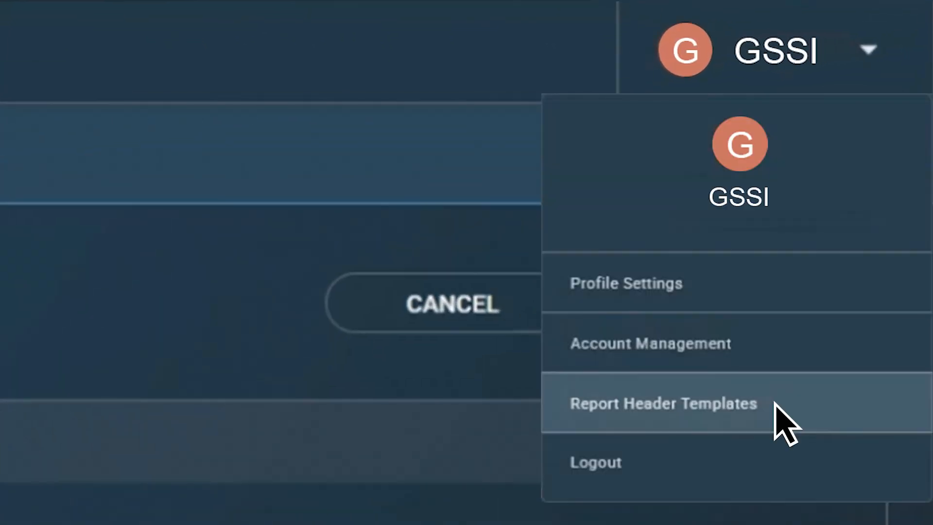
click(775, 405)
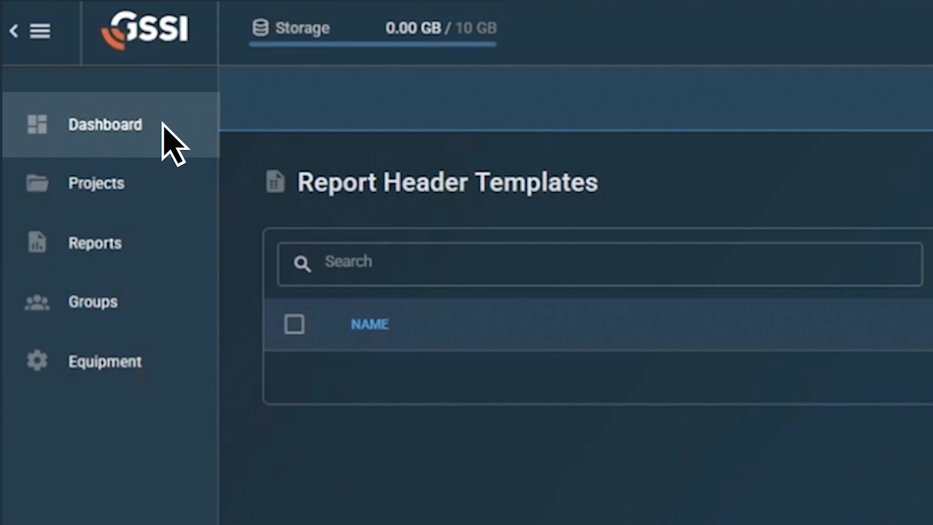
Upload the Flex_241112_002.fsn project from the Dashboard so Project 1 appears unlocked
click(163, 125)
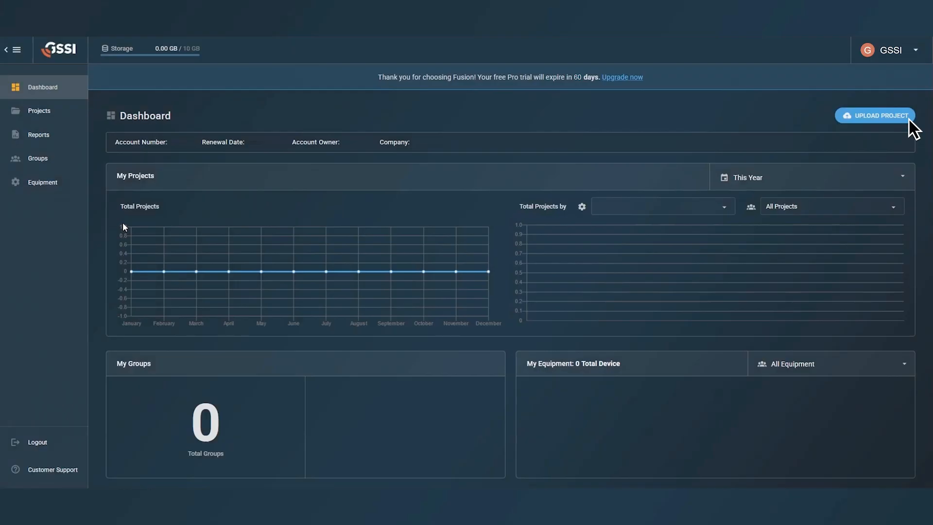
click(908, 118)
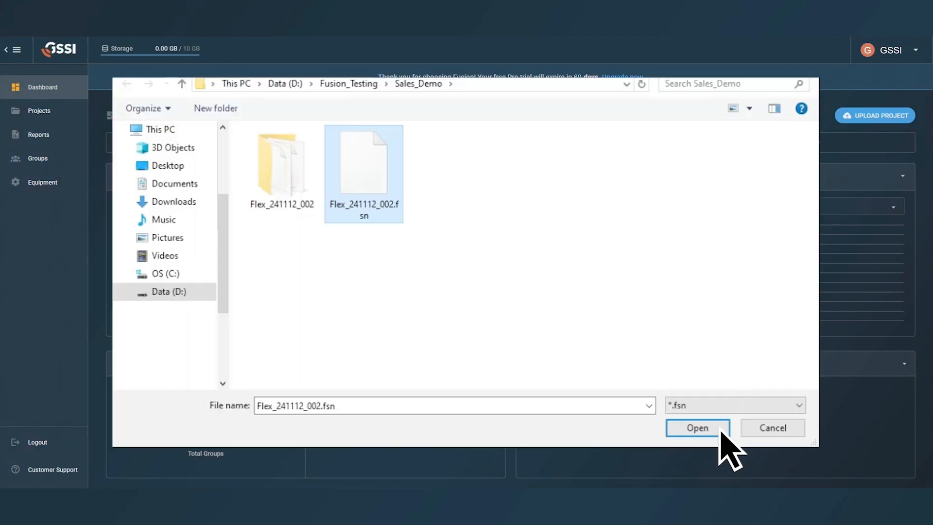
click(697, 428)
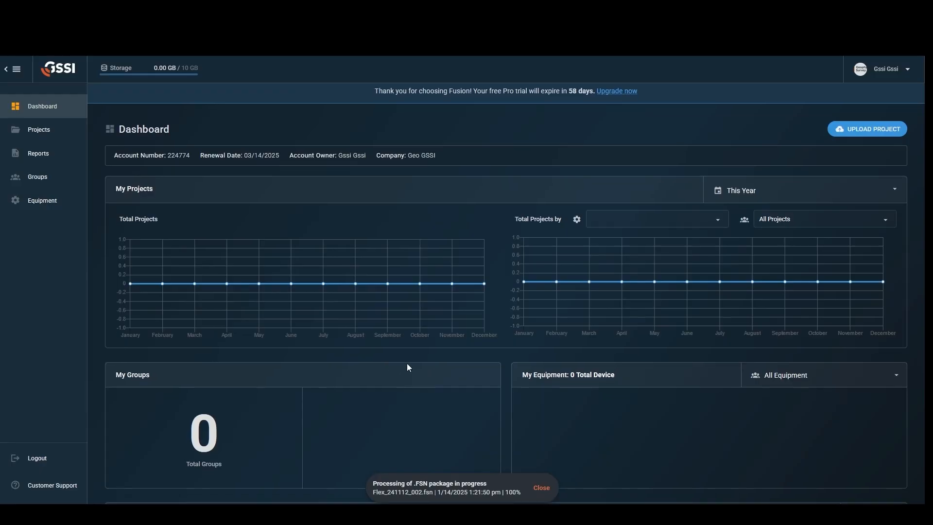
scroll(496, 365, down, 5)
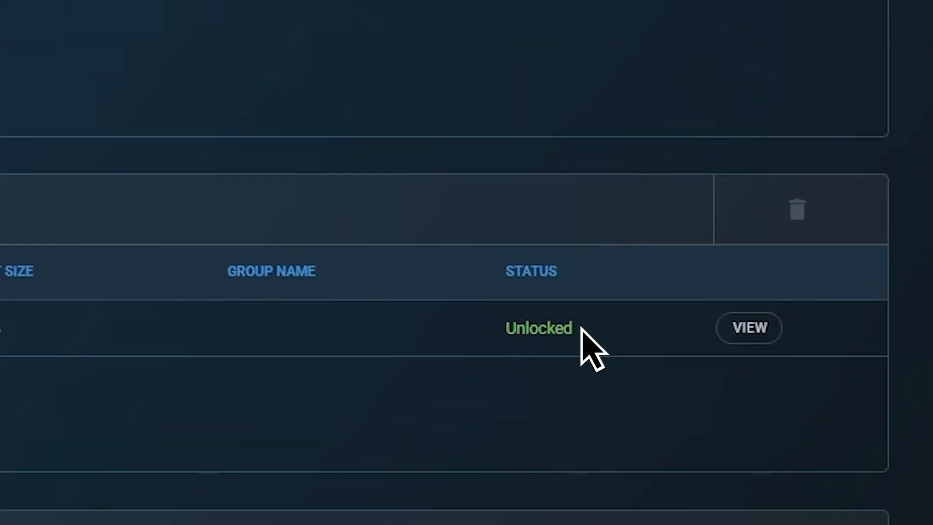
In Project 1, delete the extra area and rename the result to 'Rebar and PVC'
click(772, 328)
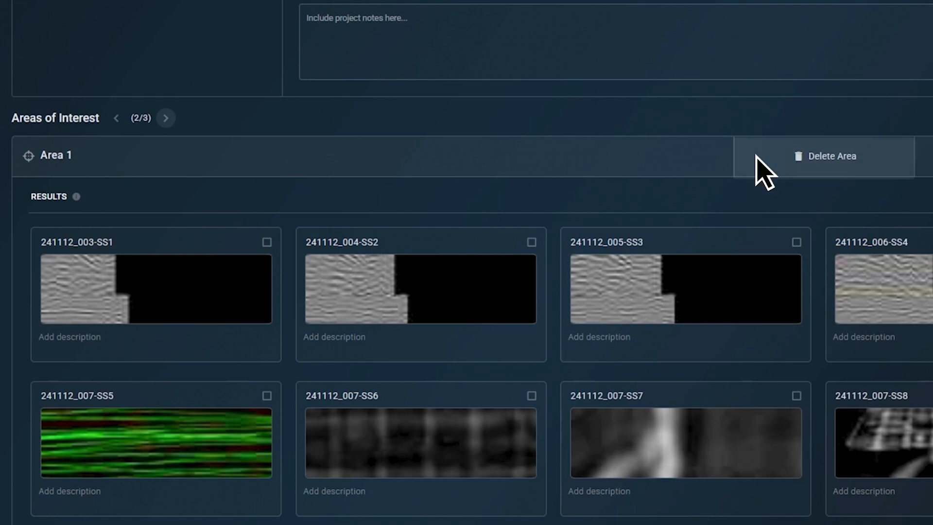
click(763, 167)
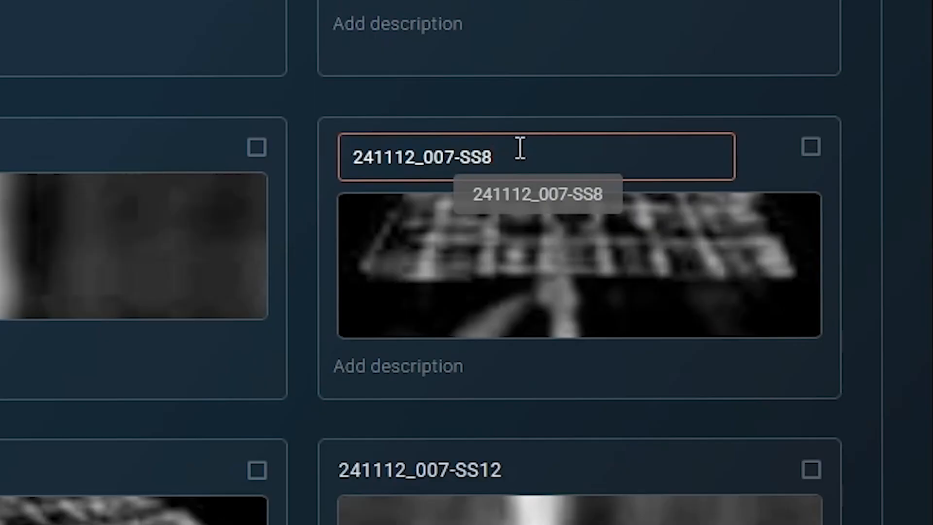
key(ctrl+a)
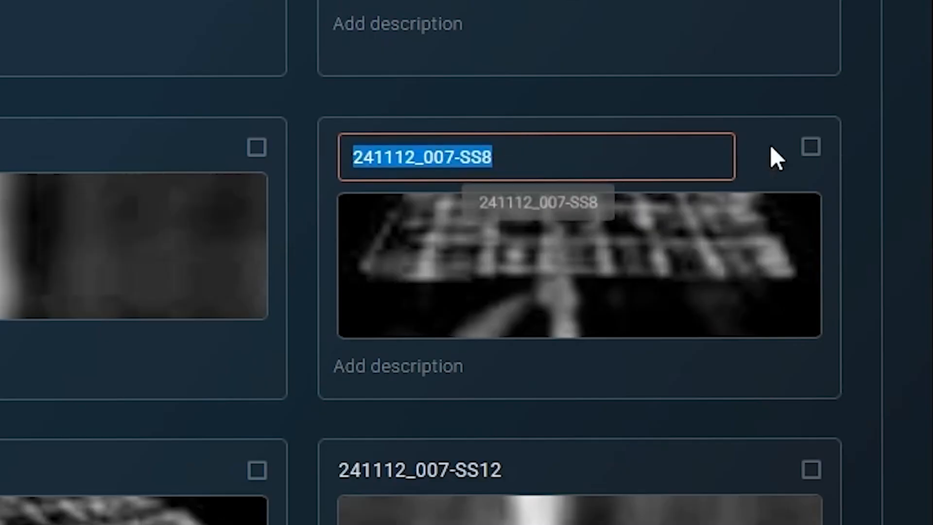
text(Rebar and P)
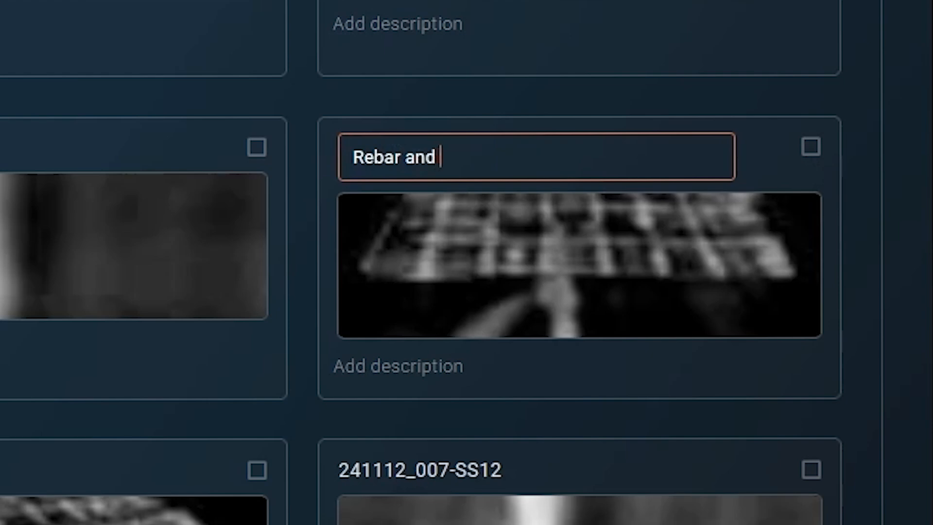
text(VC)
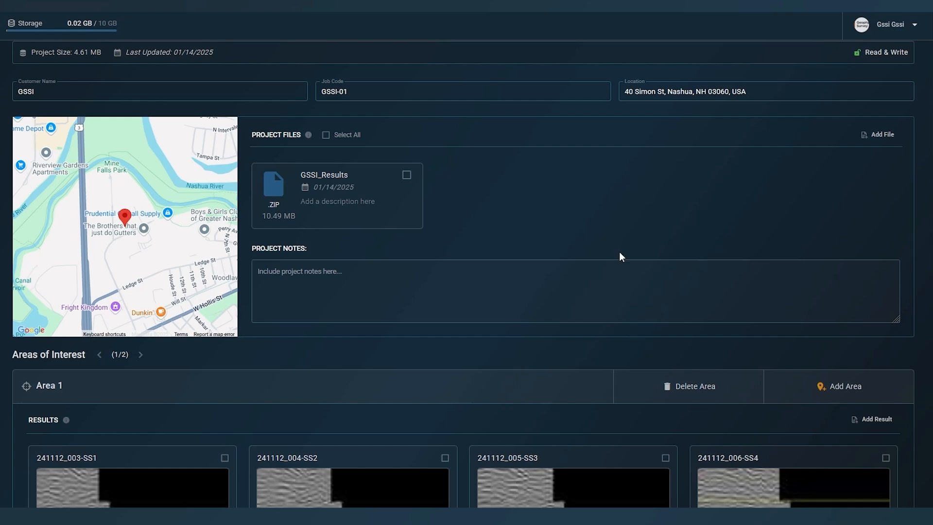
Paste the GPR survey summary into the Project Notes box
click(350, 273)
text(Conducted a GPR survey at the GSSI facility in Nashua, NH using a GSSI FlexNX, NX25 and NX15 devices.  The goal was to locate rebar, conduits and anomalies prior to coring. The site had a concrete slab with a smooth, dry surface. Data was collected using linear scans and adjusted gain settings as needed, focusing on the area where the coring was to be performed. Preliminary findings show numerous hyperbolic reflections indicative of rebar. Data processing included background removal and gain adjustments. A full interpretation with recommendations is included in this report, along with all data files and a marked-up site map, see GSSI_Results.zip)
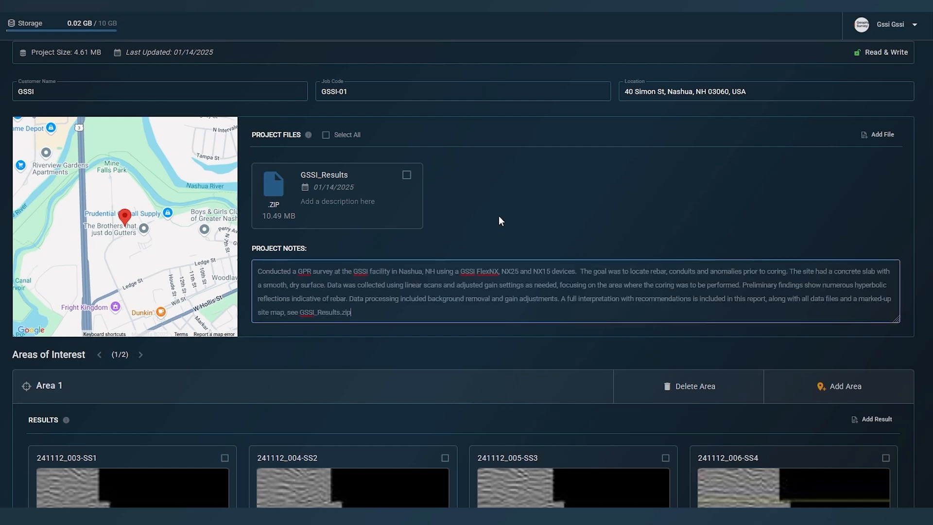
scroll(566, 219, up, 2)
scroll(505, 253, down, 6)
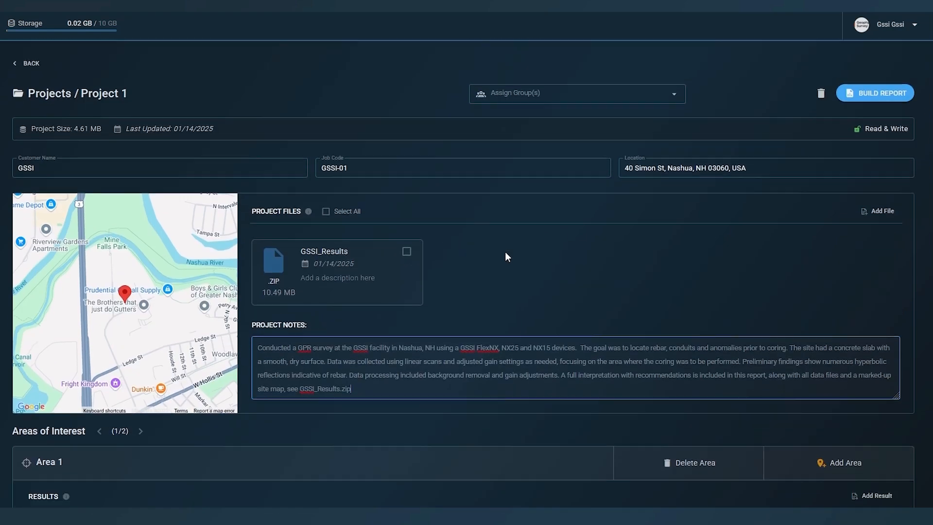
scroll(430, 201, down, 1)
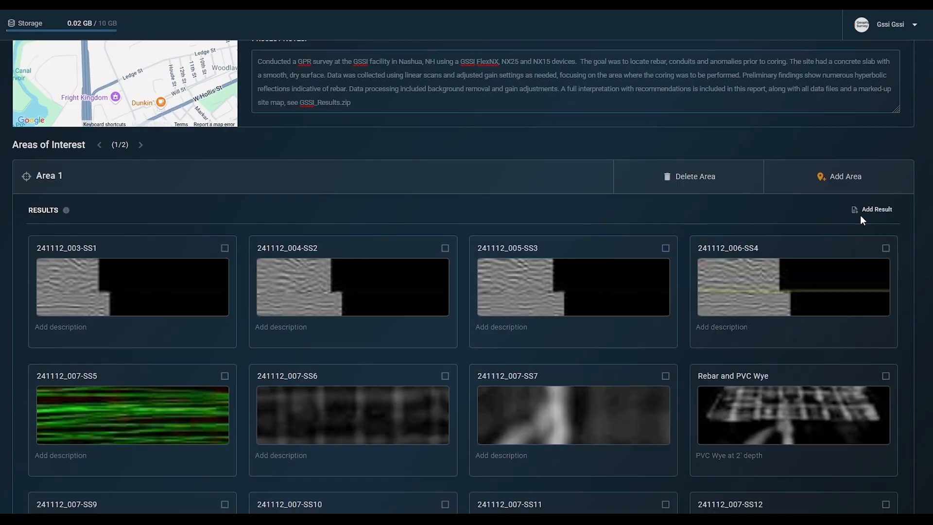
Add a new Area 1 result with AOI_1.jpg attached
click(869, 211)
click(347, 251)
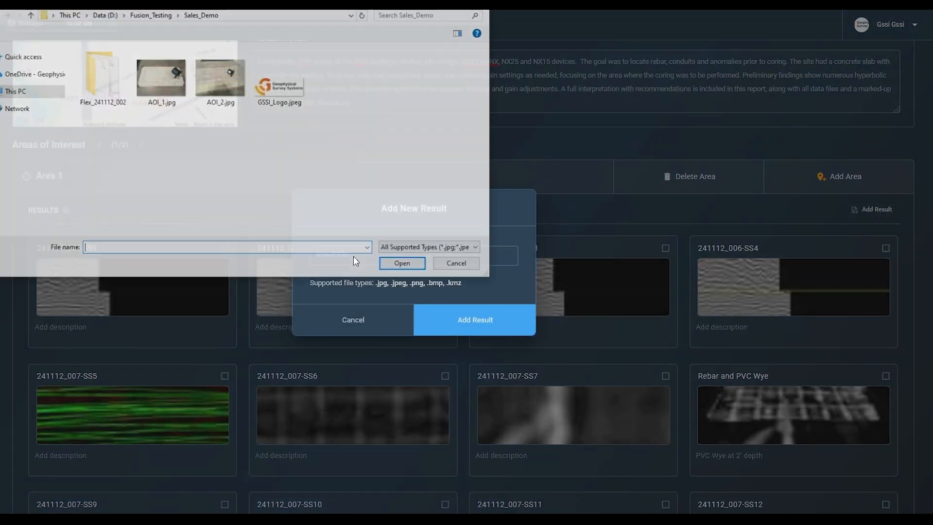
click(167, 73)
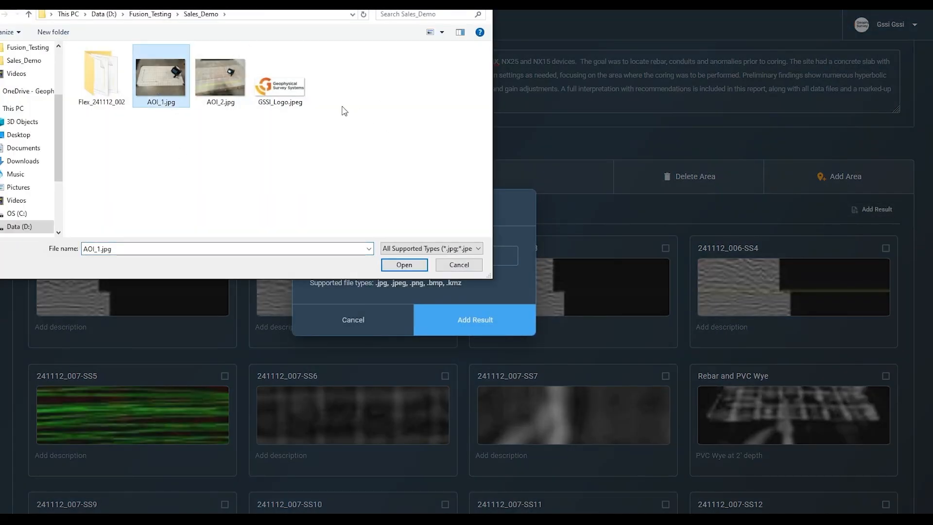
click(411, 264)
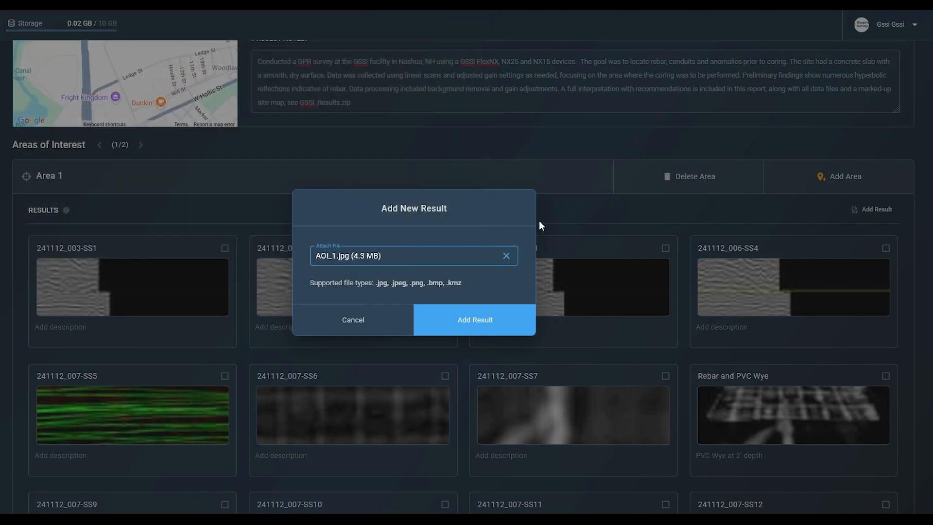
click(476, 321)
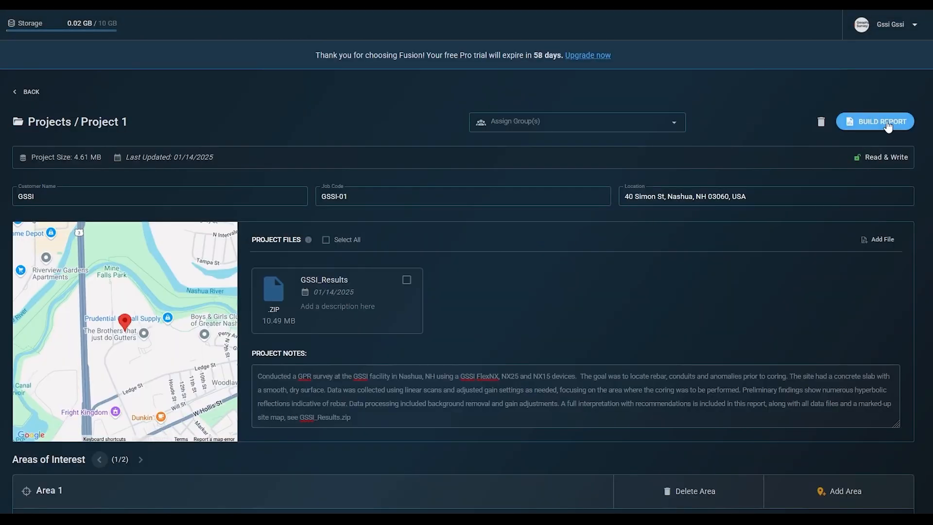
Start a new report named GSSI using the GSSI report header
click(875, 120)
click(423, 191)
text(GSSI)
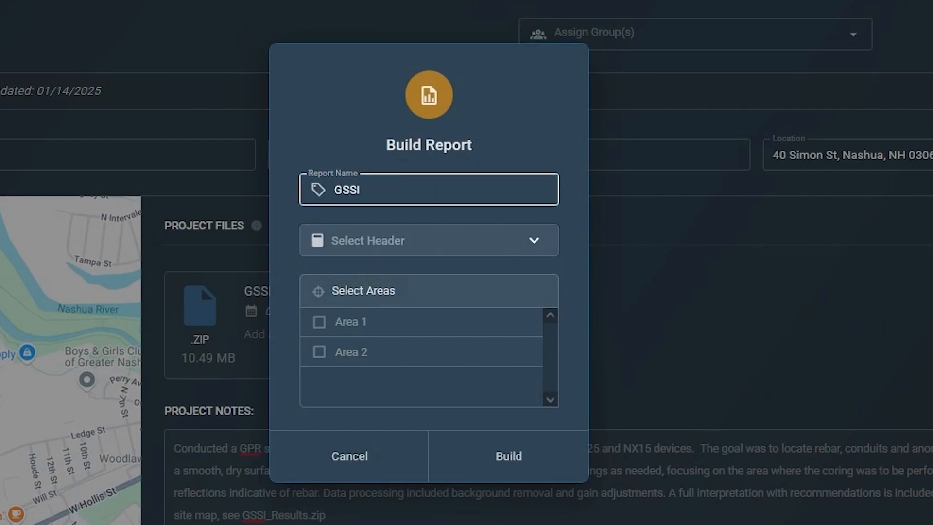
click(521, 243)
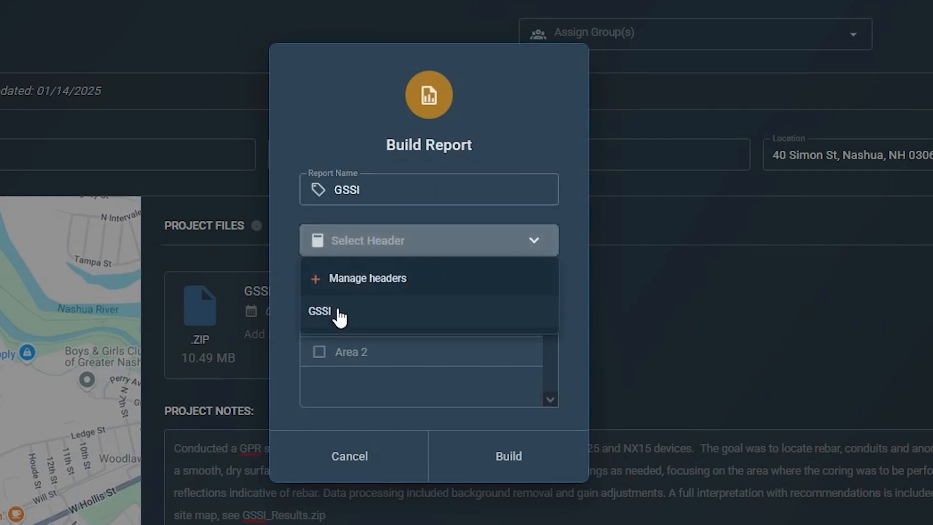
click(319, 315)
Include Area 1 and Area 2, build the report, and begin sharing it
click(319, 323)
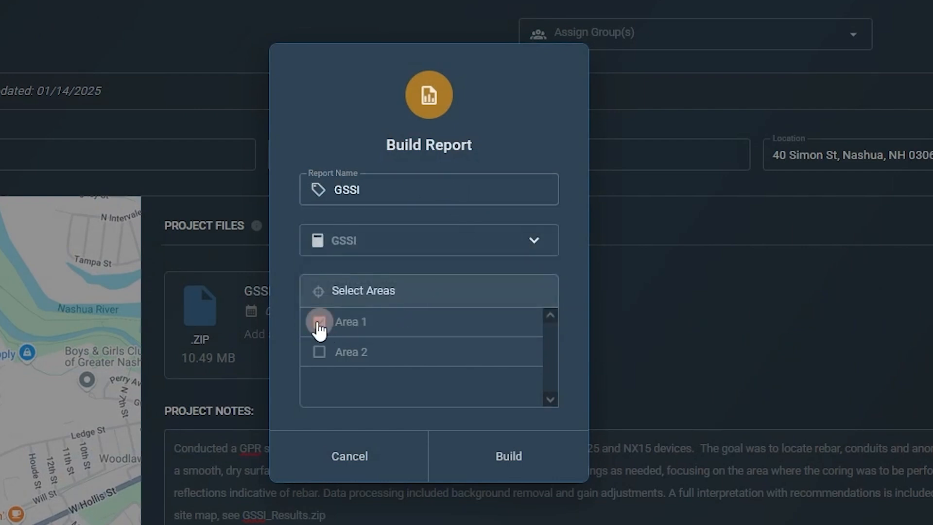
click(319, 352)
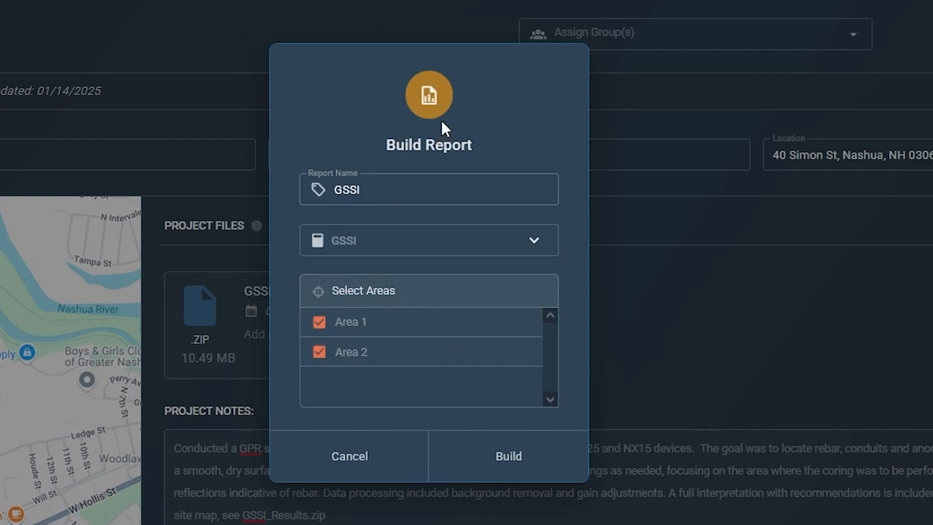
click(550, 430)
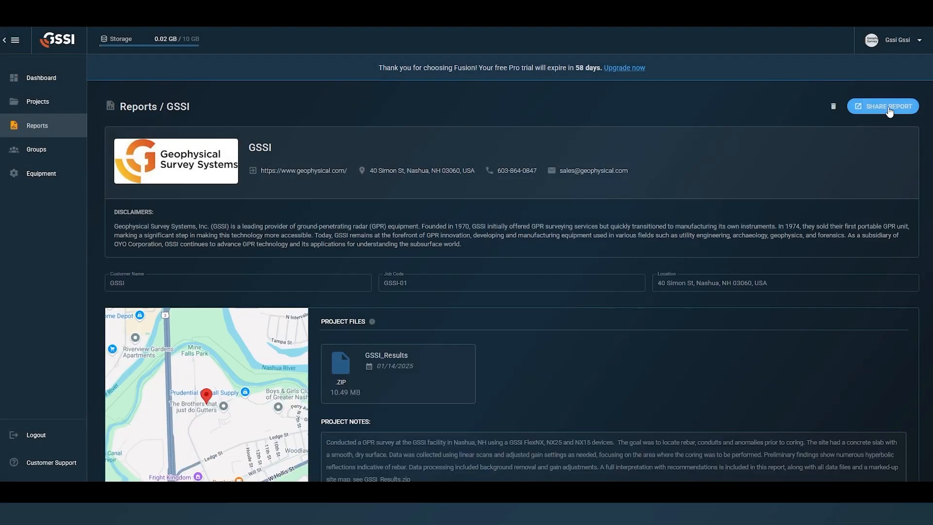
click(888, 108)
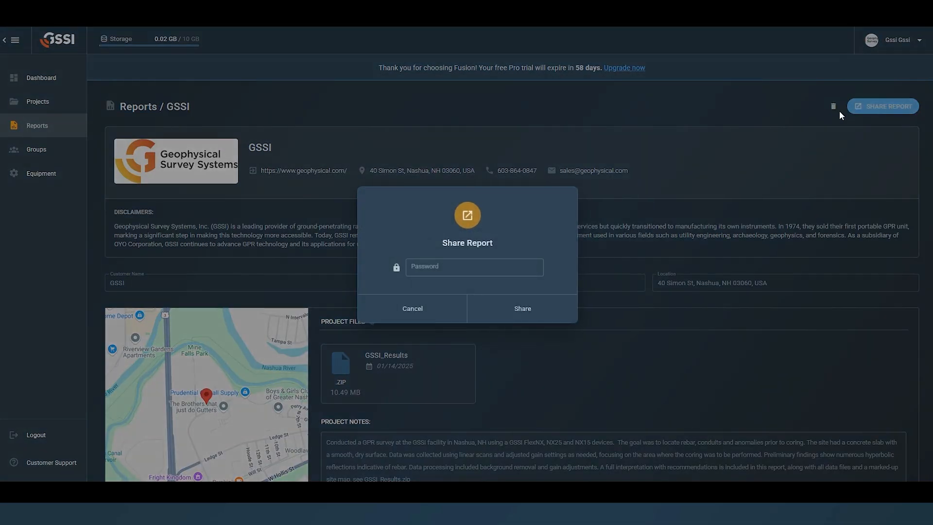
Share the GSSI report protected by an access password
click(448, 269)
text(1234)
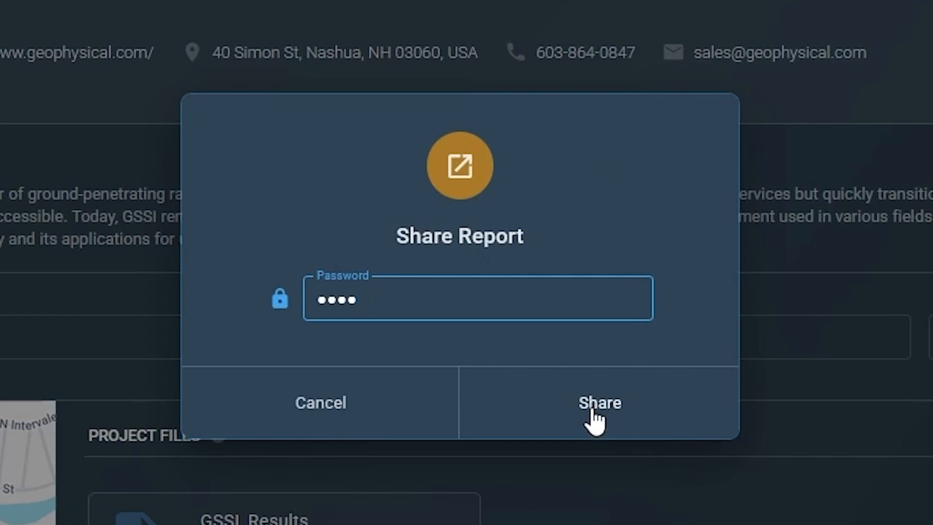
click(592, 410)
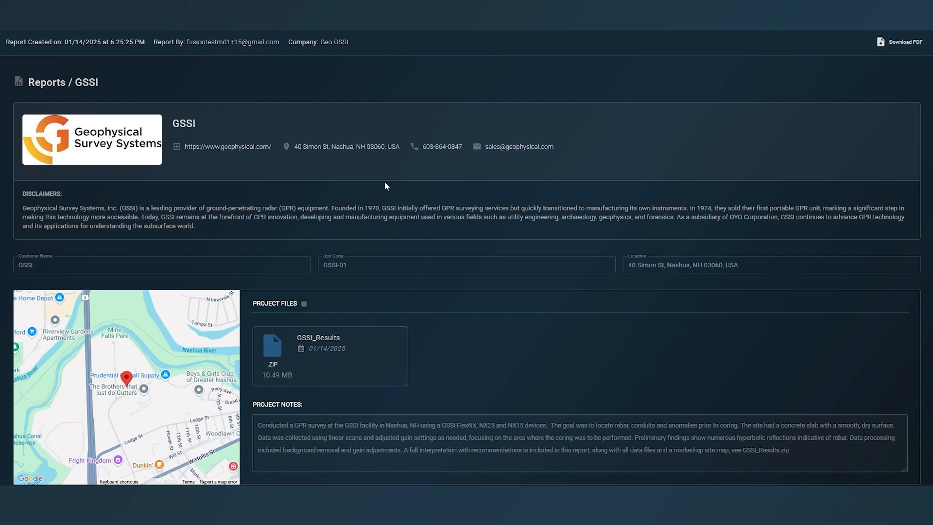
View the enlarged 241112_003-SS1 scan and AOI_1 photo in the live report
scroll(395, 183, down, 9)
click(141, 215)
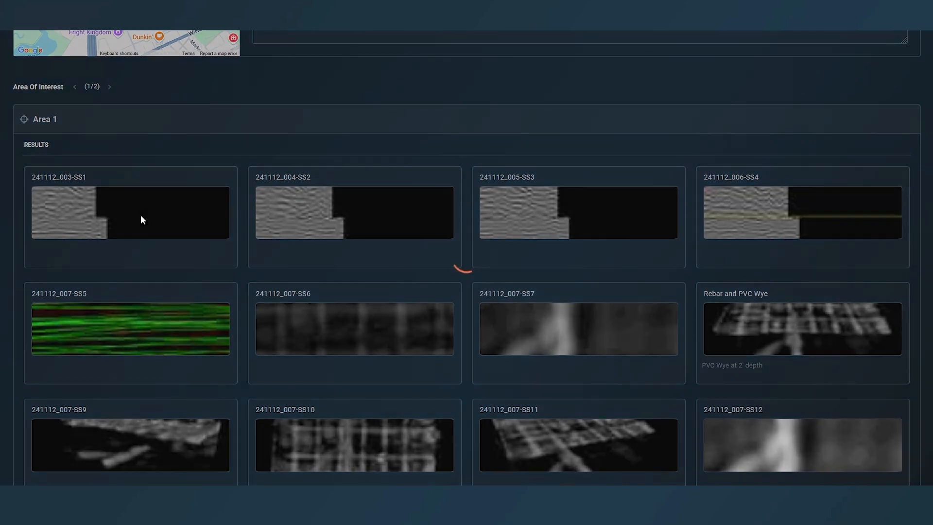
click(669, 114)
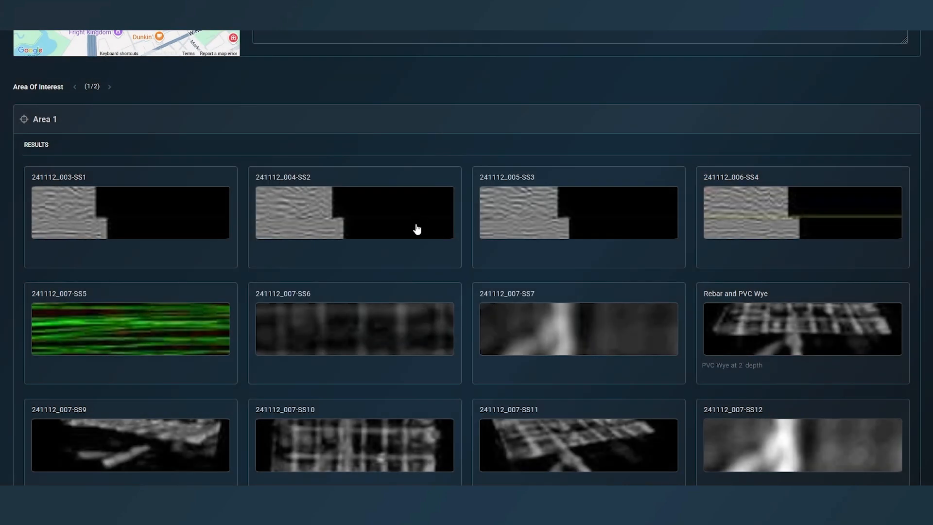
scroll(387, 212, down, 5)
click(106, 278)
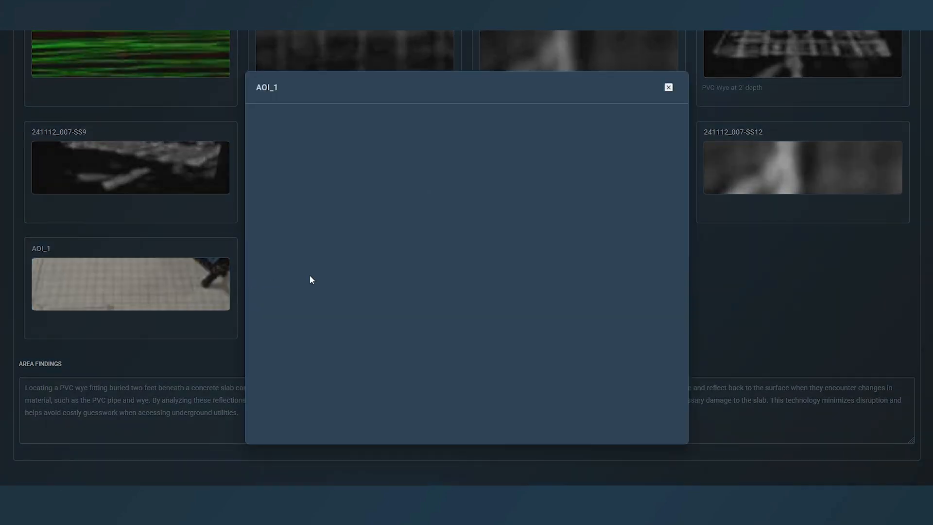
click(670, 87)
scroll(539, 292, up, 10)
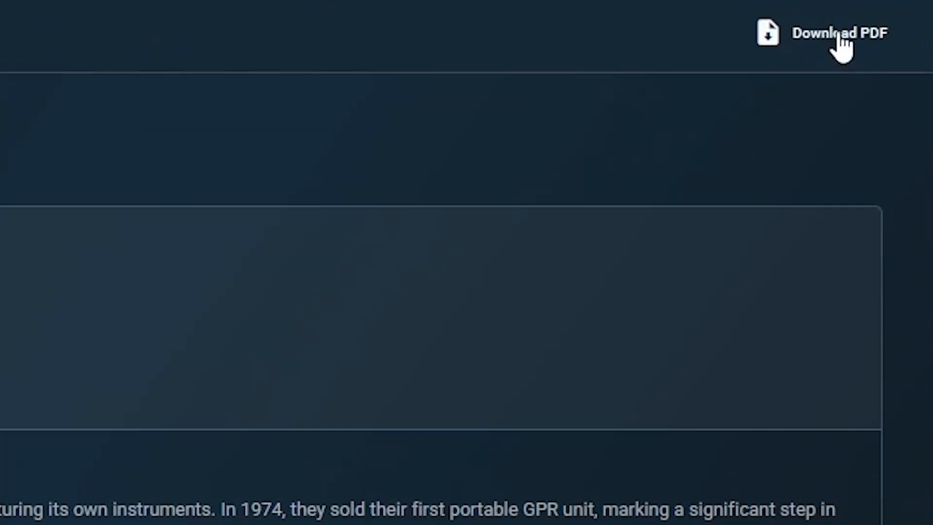
Download the report as a PDF and open its live link using the share password
click(862, 36)
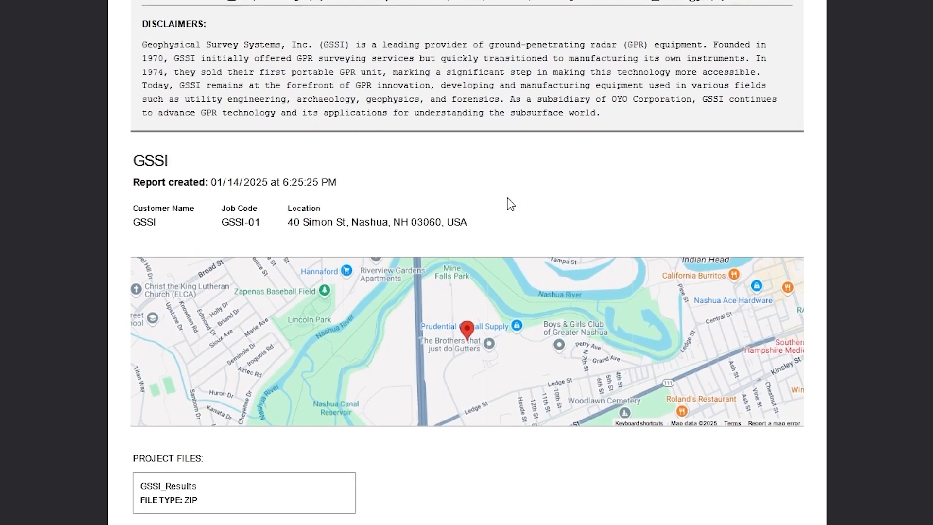
scroll(507, 197, down, 1)
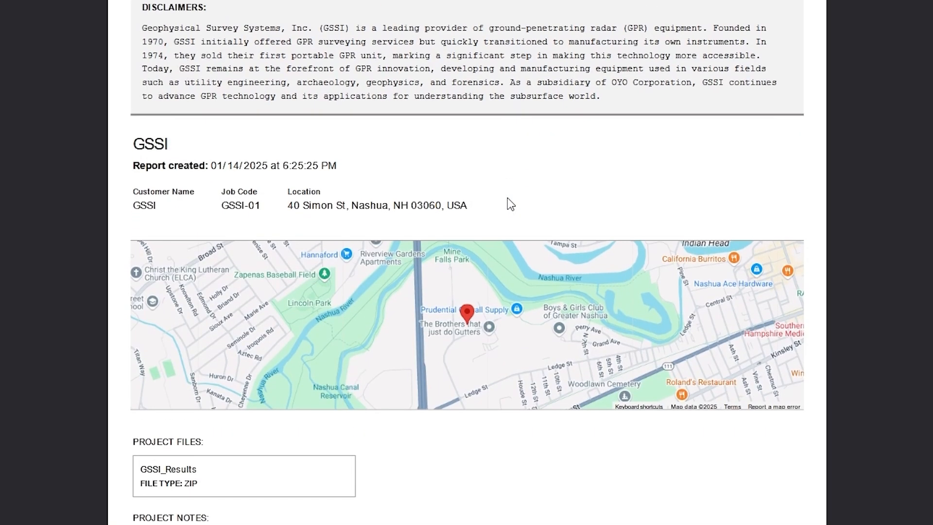
scroll(507, 198, up, 5)
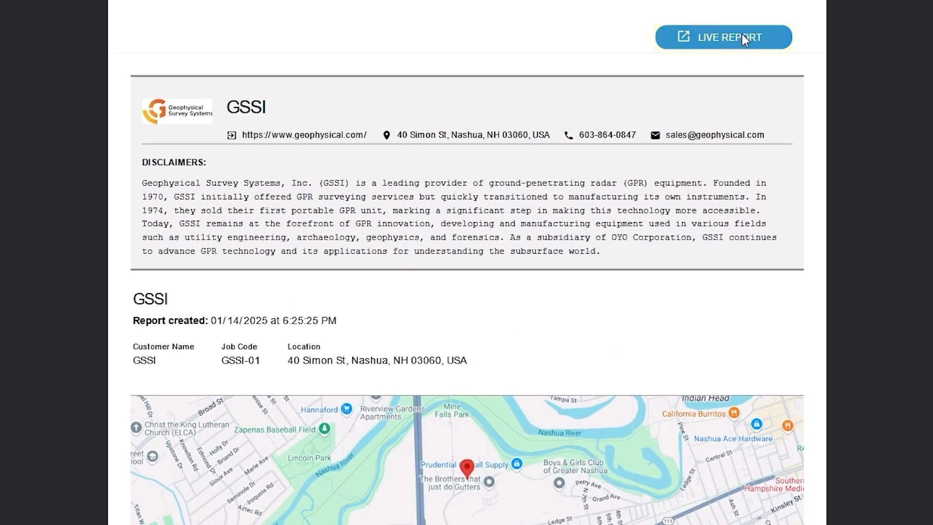
click(744, 41)
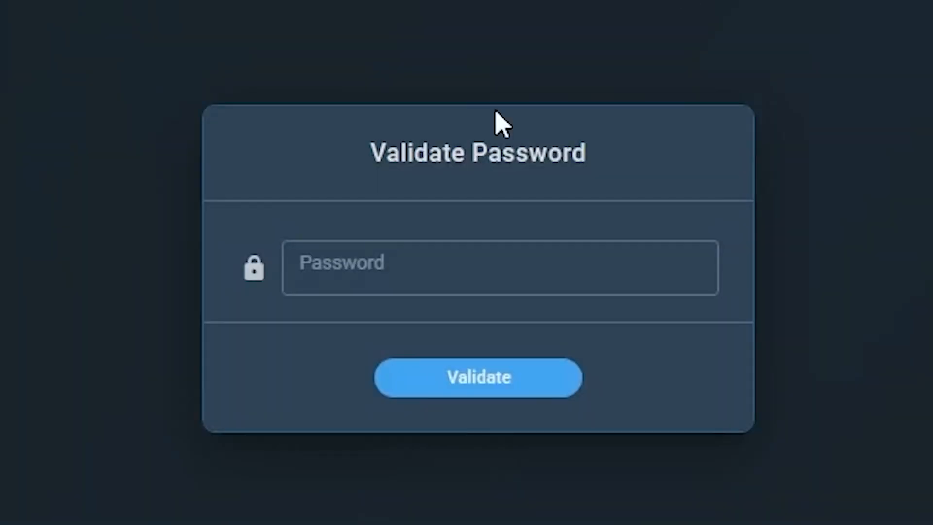
click(500, 268)
text(••••)
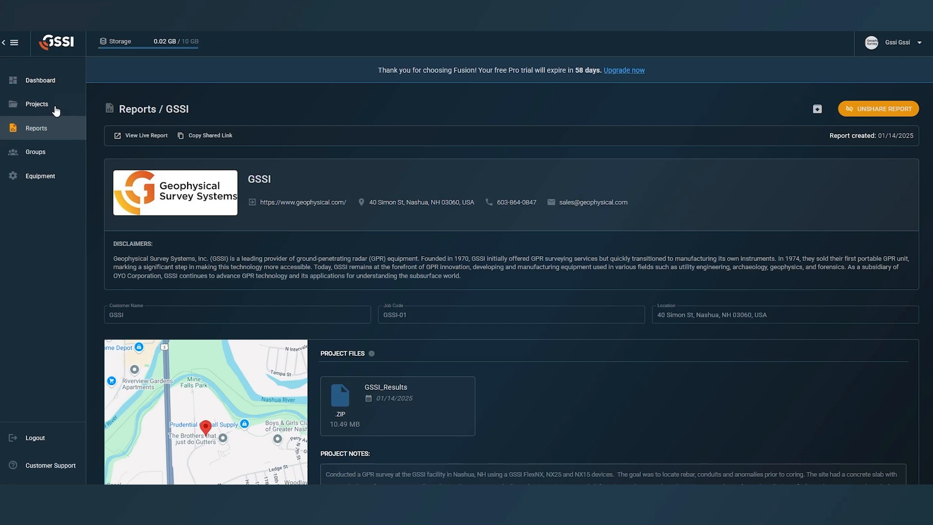
Open the GSSI report from the Reports list and unshare it
click(40, 80)
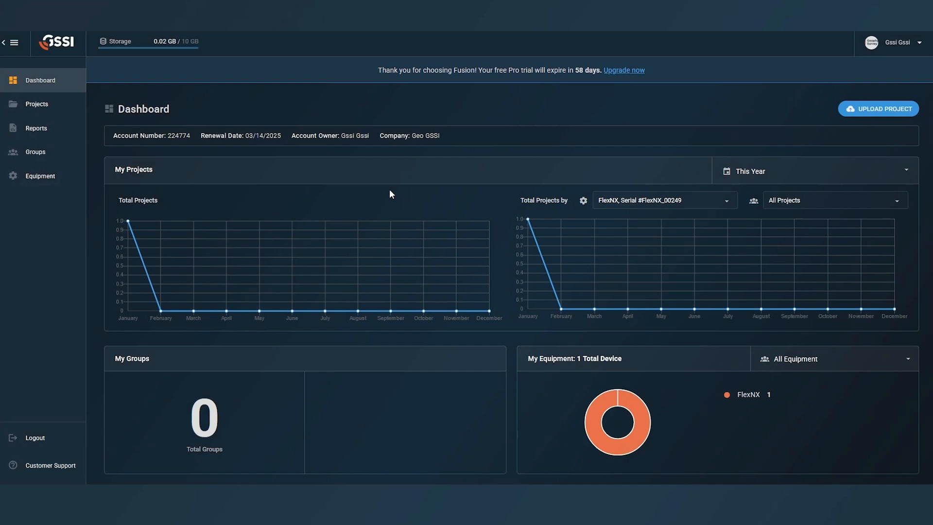
scroll(623, 238, down, 5)
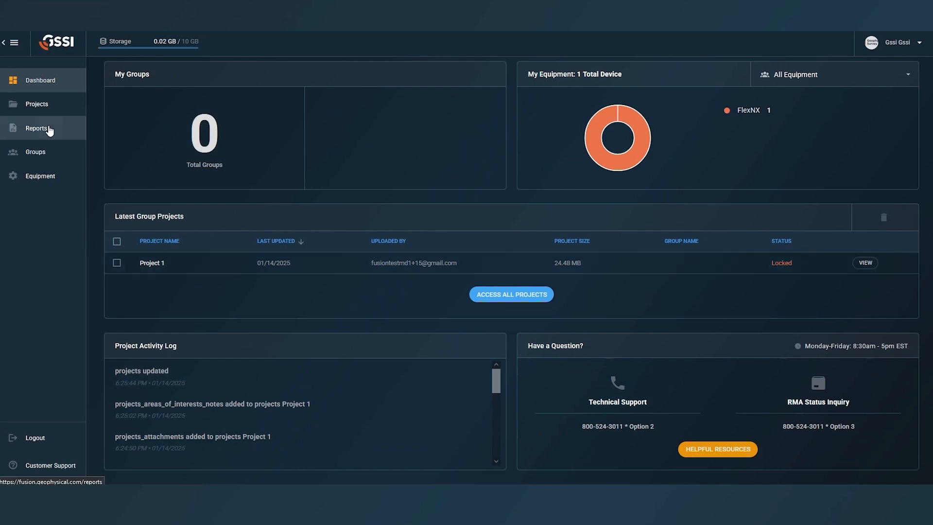
click(22, 129)
click(162, 197)
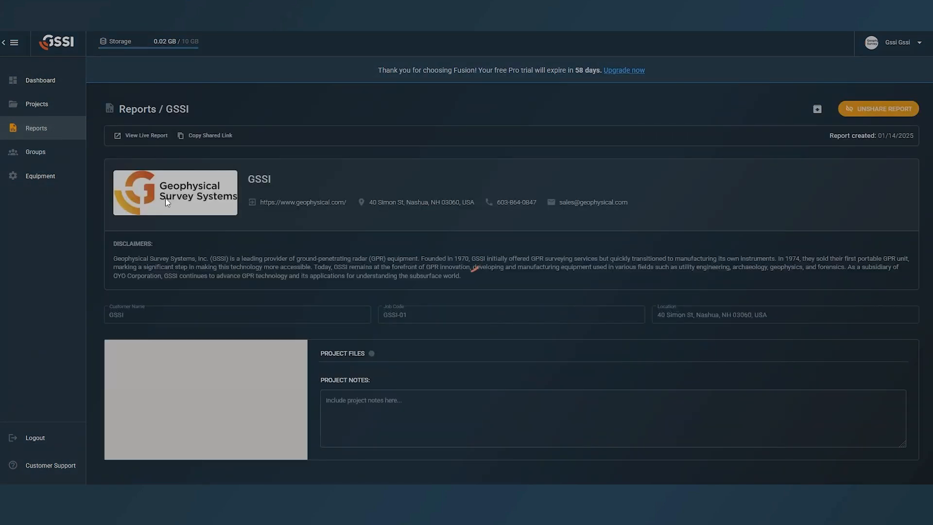
click(887, 112)
click(514, 301)
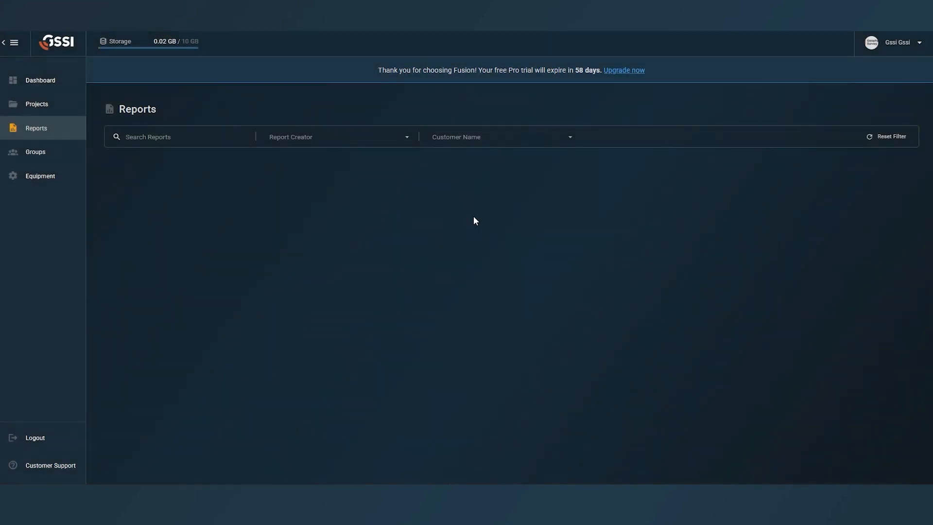
Back on the Dashboard, open Project 1 and select part of its title
click(58, 81)
scroll(465, 185, down, 3)
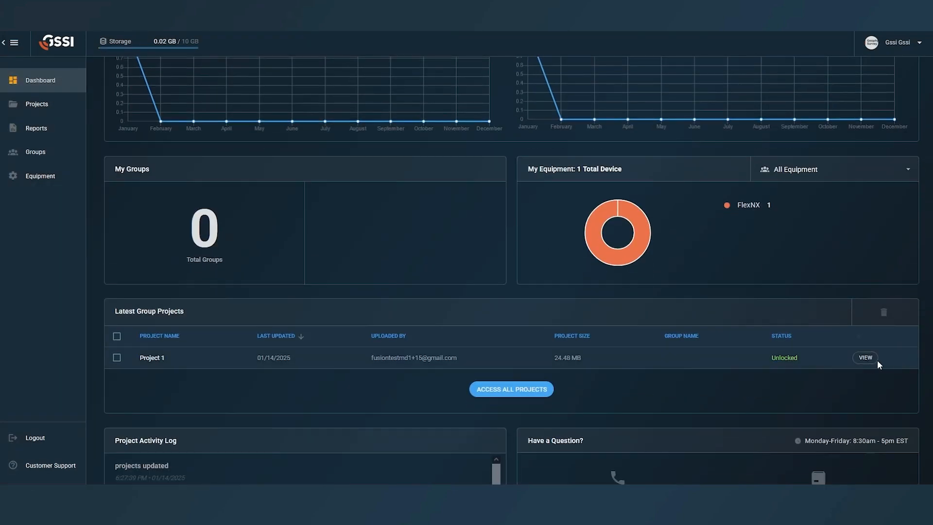
click(865, 358)
click(213, 131)
drag(213, 130, 182, 131)
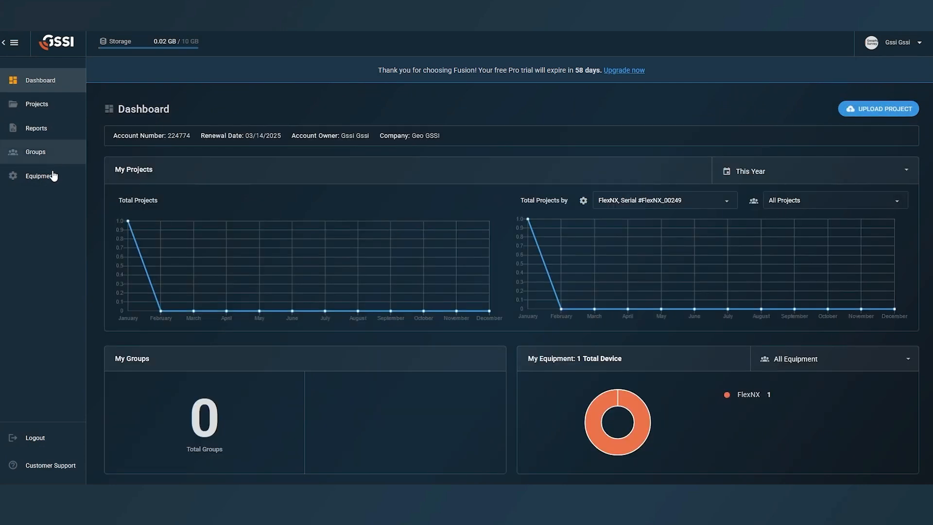
Check the Groups page, then open Manage Plan showing the Pro plan at $319.90/month
click(55, 154)
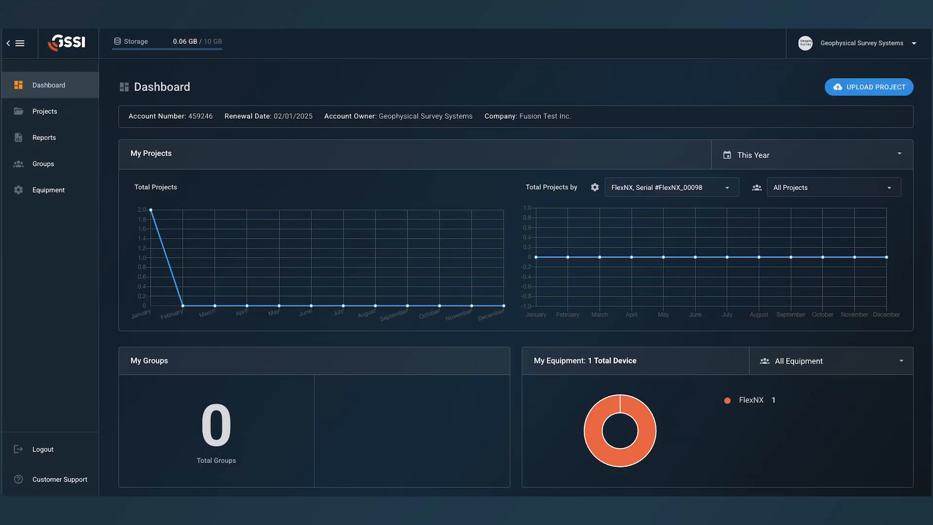
scroll(516, 277, down, 6)
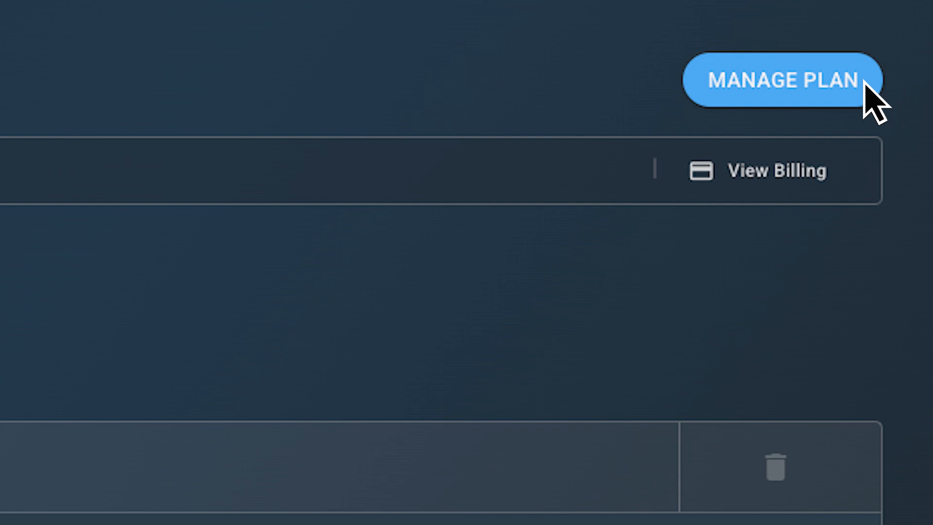
click(865, 81)
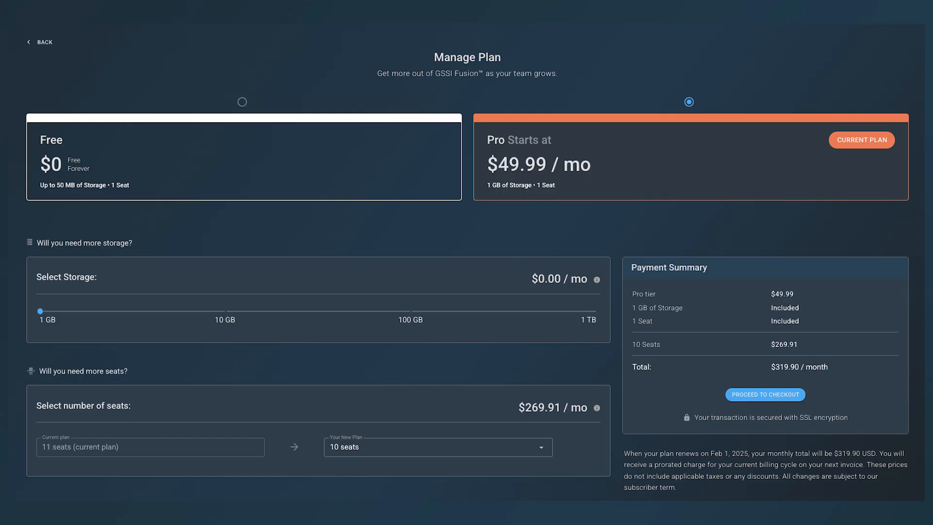